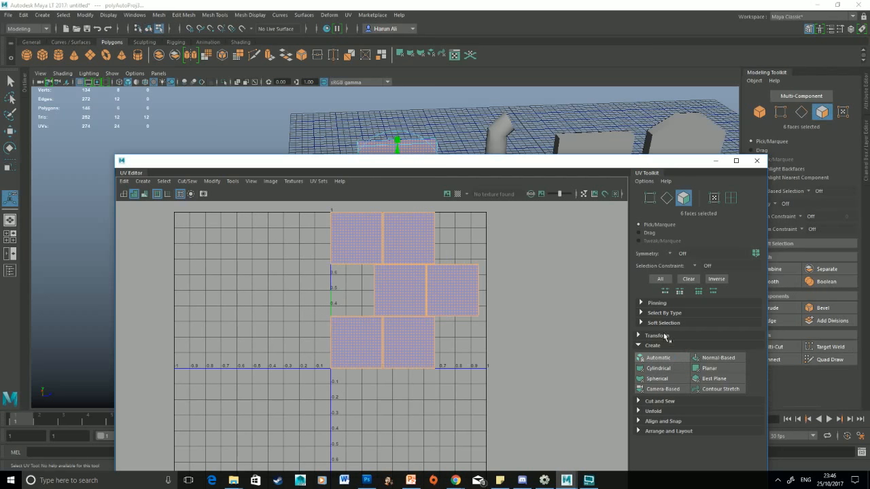
Try a Cylindrical projection on the four faces around the sides of the leftmost box.
{"action": "left_click_drag", "start_coordinate": [447, 171], "coordinate": [521, 270]}
{"action": "right_click_drag", "start_coordinate": [388, 171], "coordinate": [384, 195]}
{"action": "left_click", "coordinate": [373, 192]}
{"action": "left_click_drag", "start_coordinate": [353, 185], "coordinate": [363, 198], "text": "alt"}
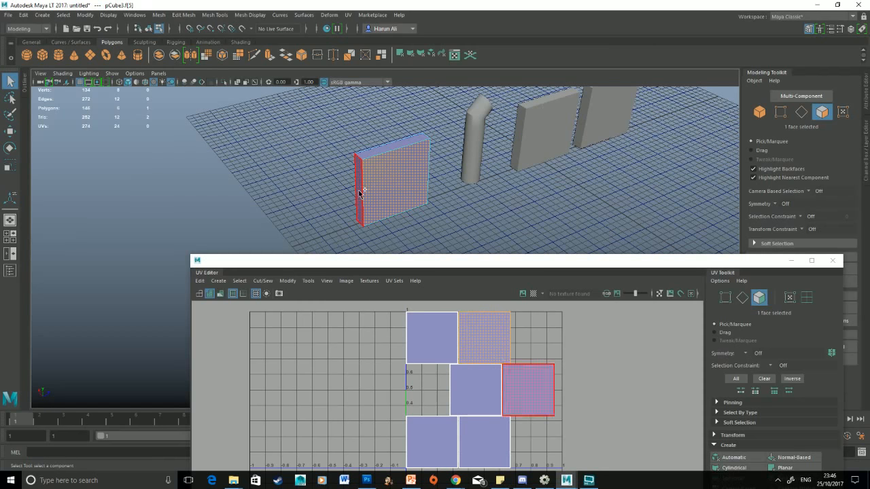
{"action": "double_click", "coordinate": [360, 194], "text": "shift"}
{"action": "left_click_drag", "start_coordinate": [633, 262], "coordinate": [548, 164]}
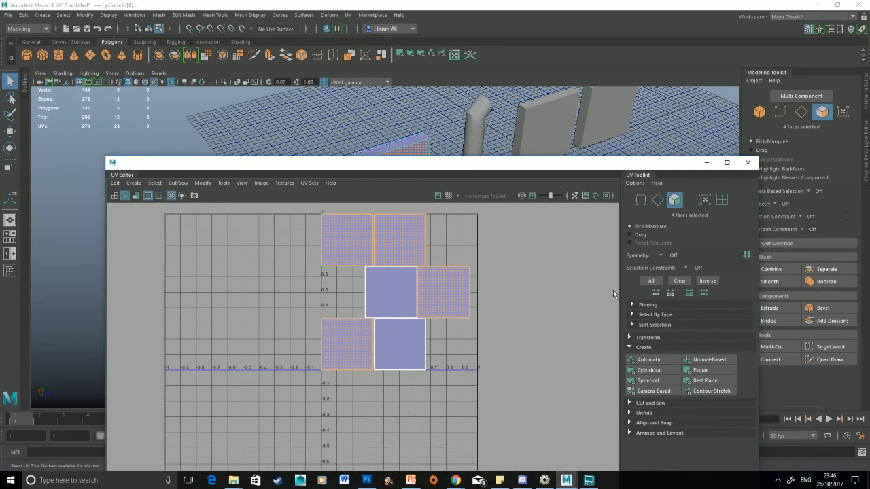
{"action": "left_click", "coordinate": [650, 371]}
Apply a Planar projection to the leftmost box's top and bottom faces.
{"action": "scroll", "coordinate": [434, 326], "scroll_direction": "down", "scroll_amount": 3}
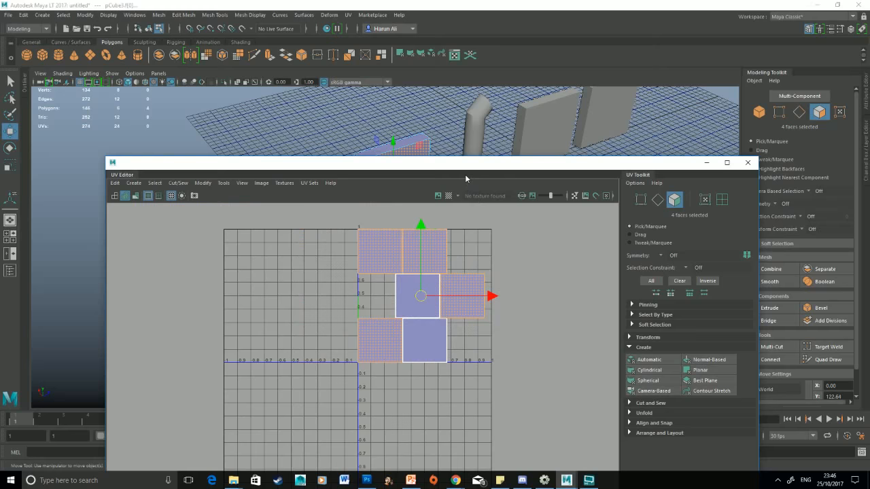
{"action": "left_click_drag", "start_coordinate": [465, 163], "coordinate": [490, 222]}
{"action": "left_click", "coordinate": [439, 202]}
{"action": "left_click_drag", "start_coordinate": [439, 202], "coordinate": [389, 173], "text": "alt"}
{"action": "left_click", "coordinate": [388, 174]}
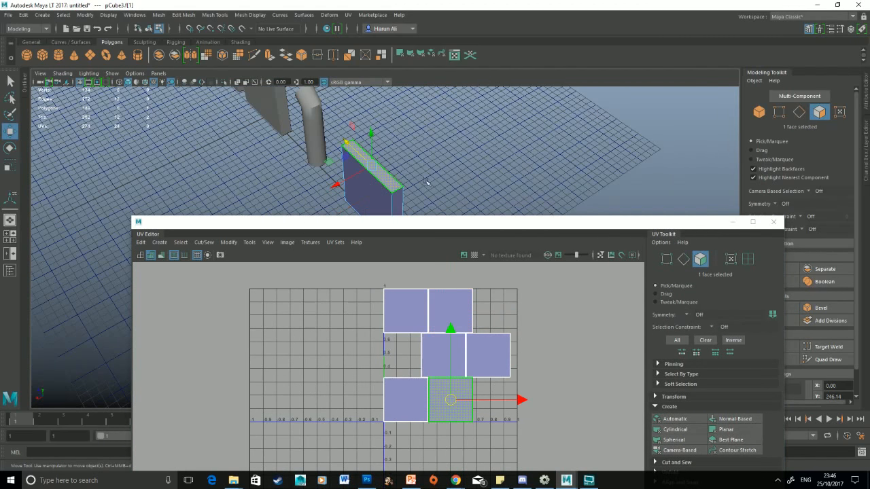
{"action": "left_click_drag", "start_coordinate": [473, 175], "coordinate": [346, 155], "text": "alt"}
{"action": "left_click_drag", "start_coordinate": [467, 176], "coordinate": [455, 138], "text": "alt"}
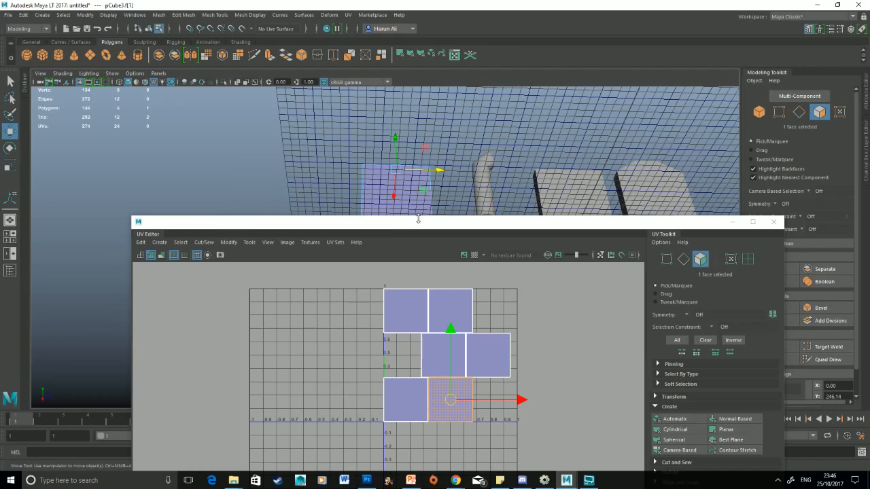
{"action": "middle_click_drag", "start_coordinate": [445, 184], "coordinate": [441, 129], "text": "alt"}
{"action": "left_click", "coordinate": [445, 115], "text": "shift"}
{"action": "left_click_drag", "start_coordinate": [460, 140], "coordinate": [598, 203], "text": "alt"}
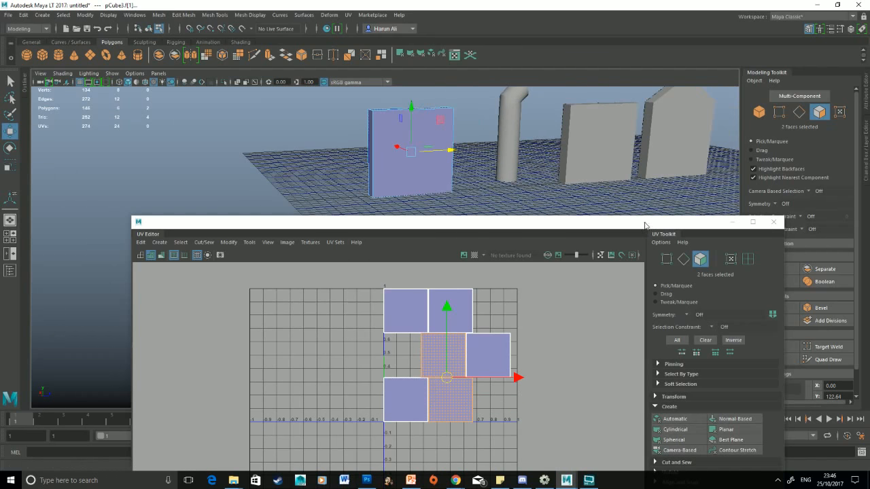
{"action": "left_click_drag", "start_coordinate": [645, 226], "coordinate": [599, 175]}
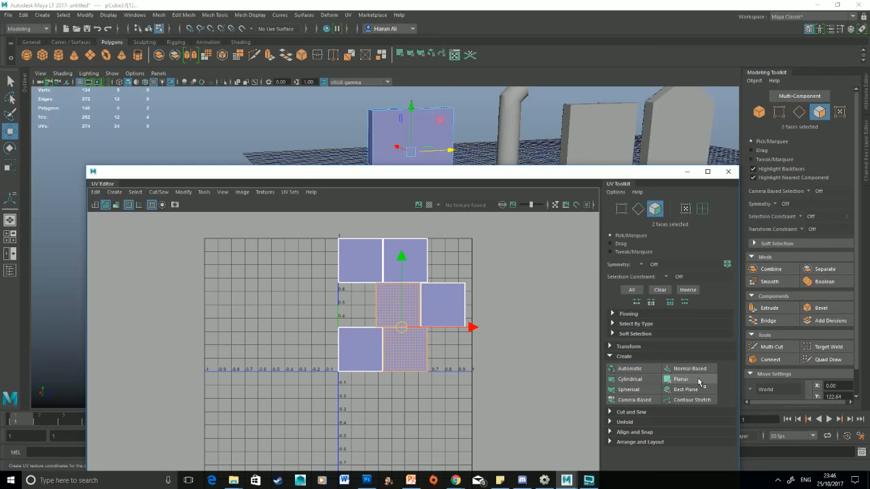
{"action": "left_click", "coordinate": [700, 382]}
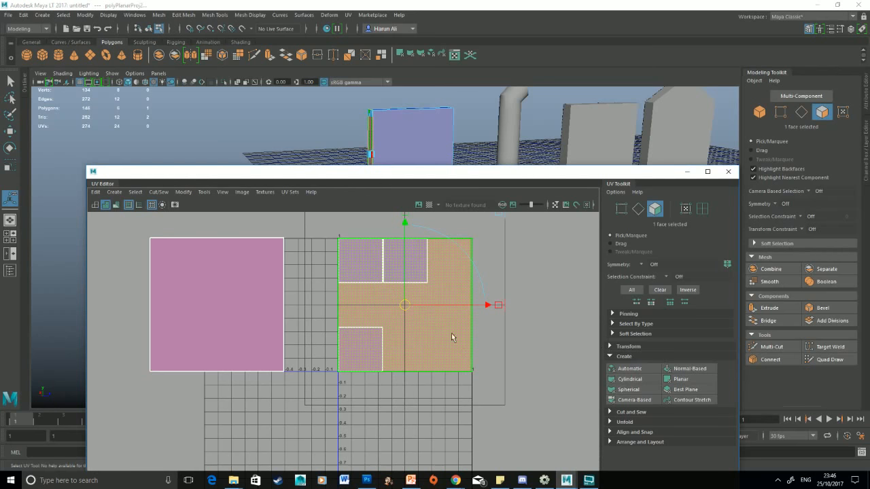
Move the side face's UV shell clear of the grid and apply a Planar projection to the box's front face.
{"action": "left_click_drag", "start_coordinate": [406, 310], "coordinate": [559, 305]}
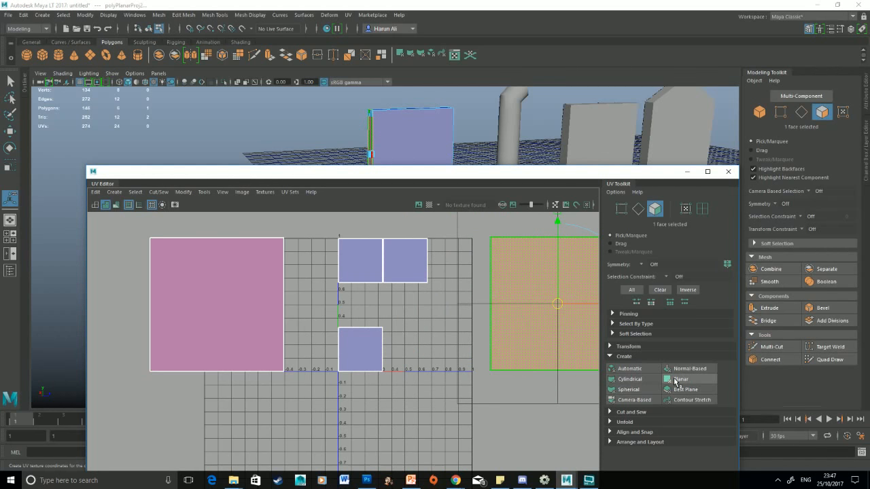
{"action": "left_click", "coordinate": [424, 147]}
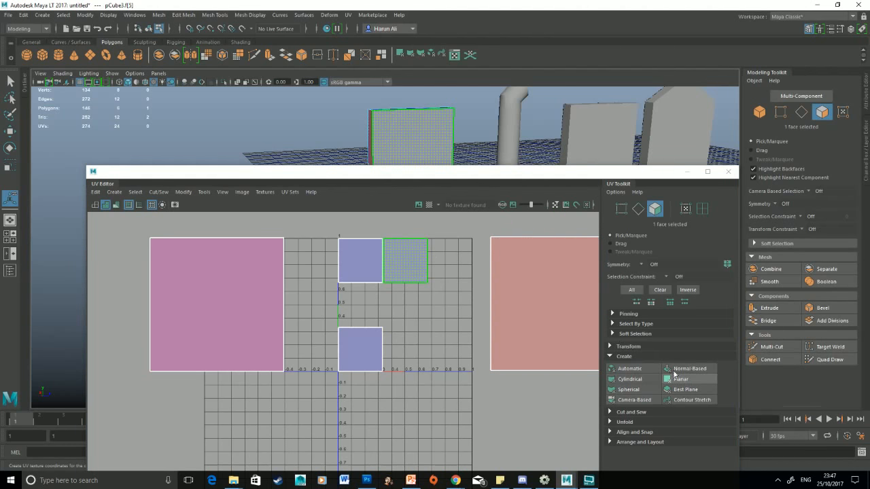
{"action": "left_click", "coordinate": [348, 15]}
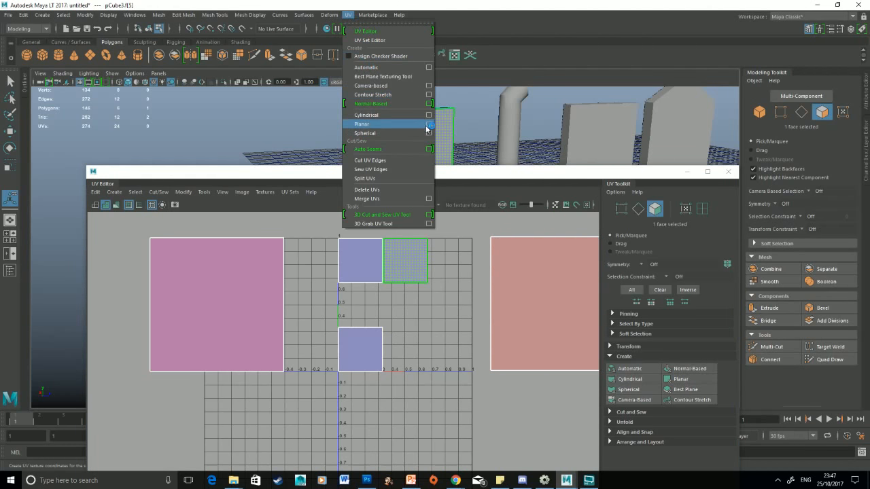
{"action": "left_click", "coordinate": [428, 125]}
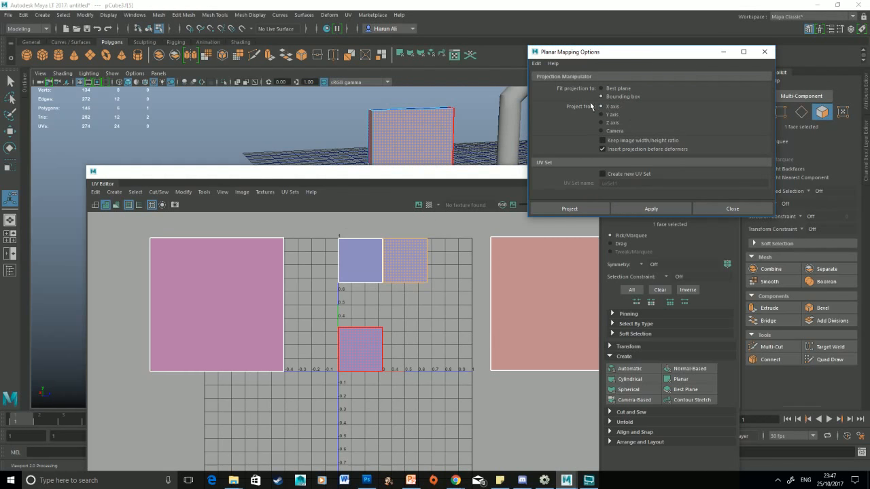
{"action": "left_click", "coordinate": [570, 209]}
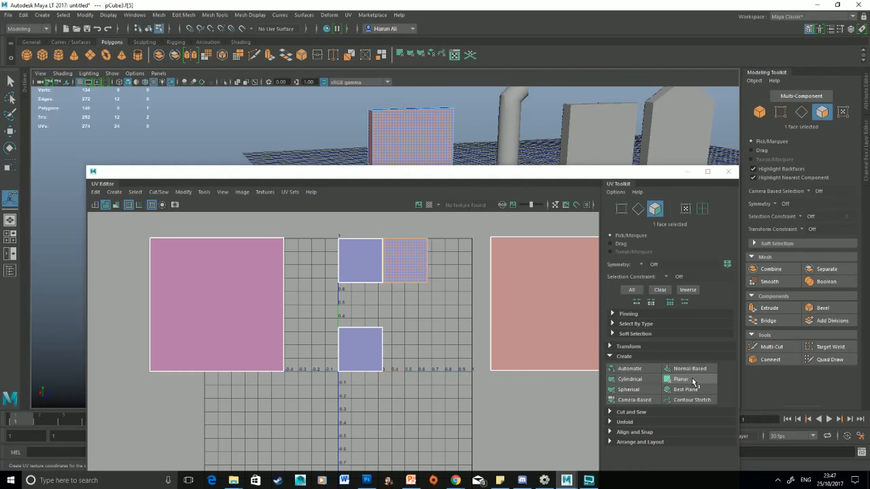
{"action": "left_click", "coordinate": [691, 381]}
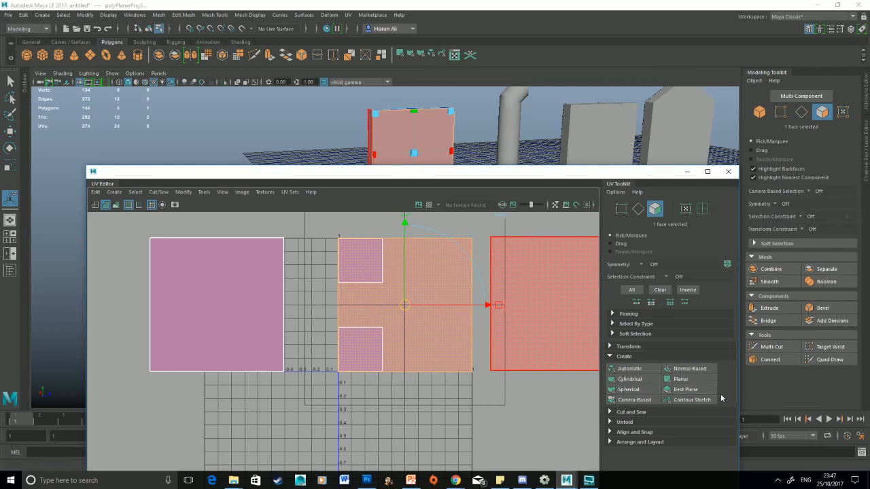
Select the rectangular box beyond the pipe and expand the Cut and Sew tools for its UVs.
{"action": "left_click", "coordinate": [638, 358]}
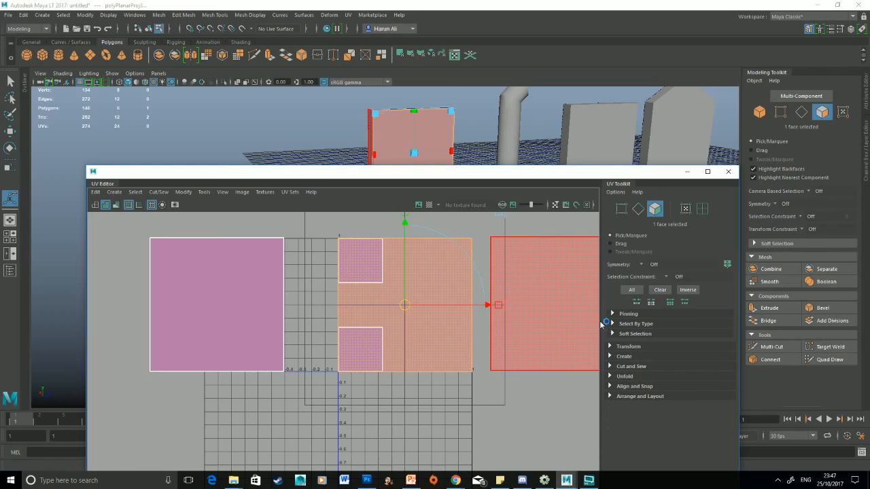
{"action": "right_click_drag", "start_coordinate": [411, 140], "coordinate": [456, 131]}
{"action": "left_click", "coordinate": [599, 136]}
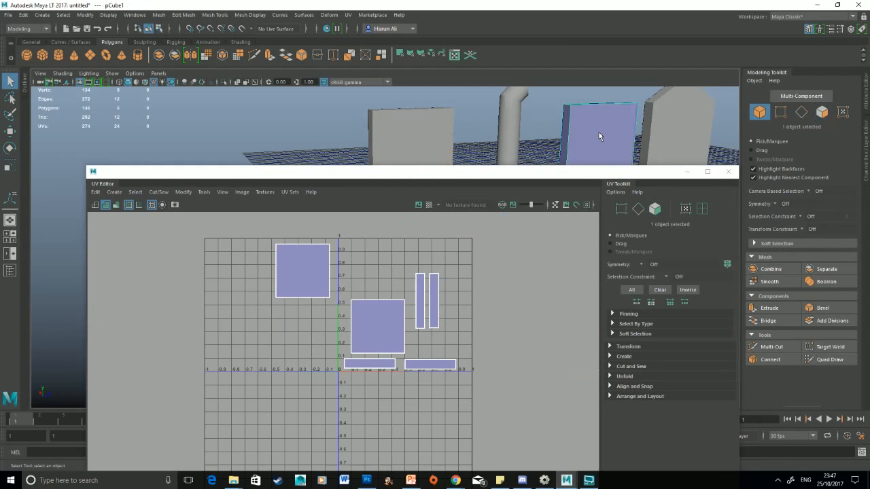
{"action": "left_click", "coordinate": [639, 367]}
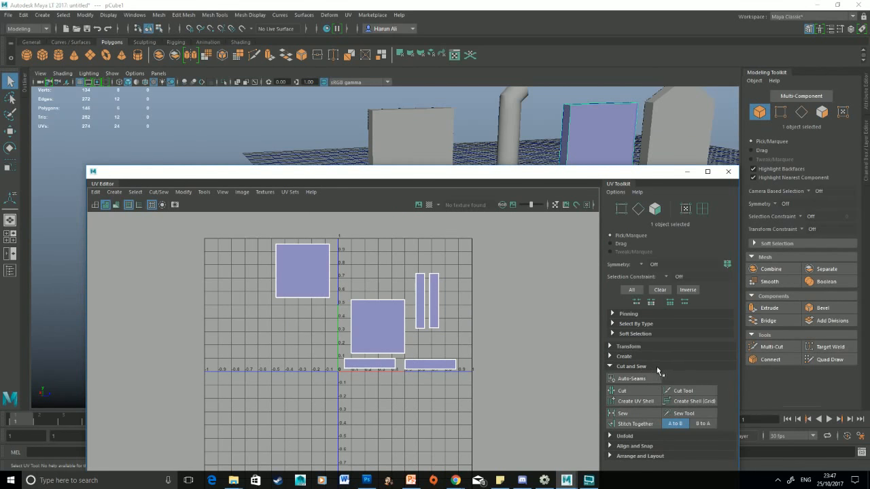
Sew the two horizontal strips and one vertical strip to the large square UV shell inside the 0–1 grid.
{"action": "right_click_drag", "start_coordinate": [378, 333], "coordinate": [378, 293]}
{"action": "left_click", "coordinate": [398, 373]}
{"action": "scroll", "coordinate": [427, 374], "scroll_direction": "up", "scroll_amount": 4}
{"action": "middle_click_drag", "start_coordinate": [446, 381], "coordinate": [389, 345], "text": "alt"}
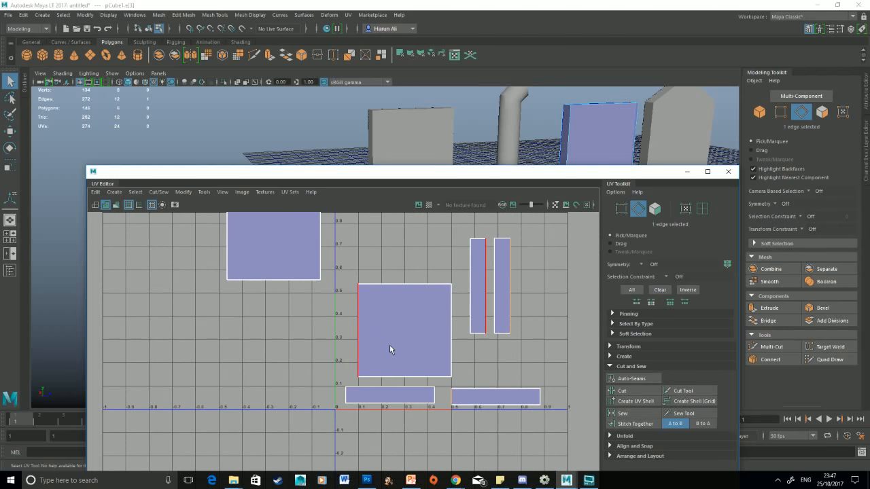
{"action": "right_click_drag", "start_coordinate": [542, 338], "coordinate": [537, 311], "text": "shift"}
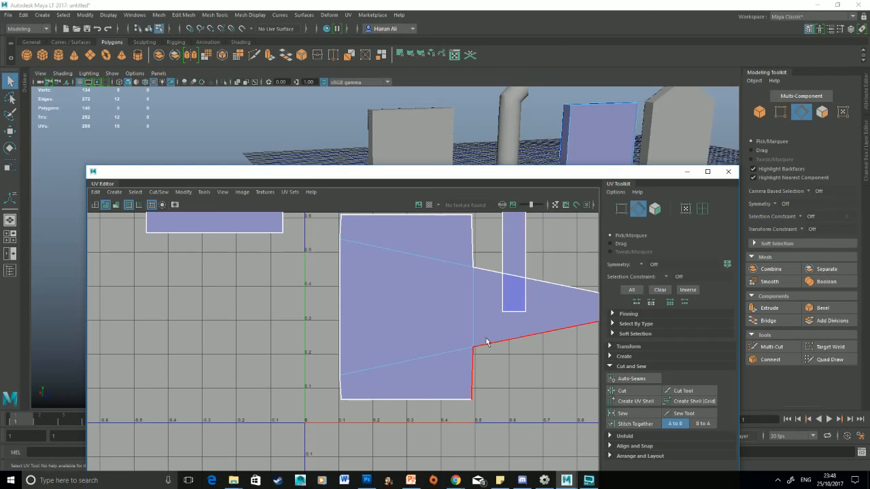
Undo the last sew that joined the vertical strip to the large UV shell.
{"action": "scroll", "coordinate": [487, 343], "scroll_direction": "down", "scroll_amount": 4}
{"action": "middle_click_drag", "start_coordinate": [469, 333], "coordinate": [428, 368], "text": "alt"}
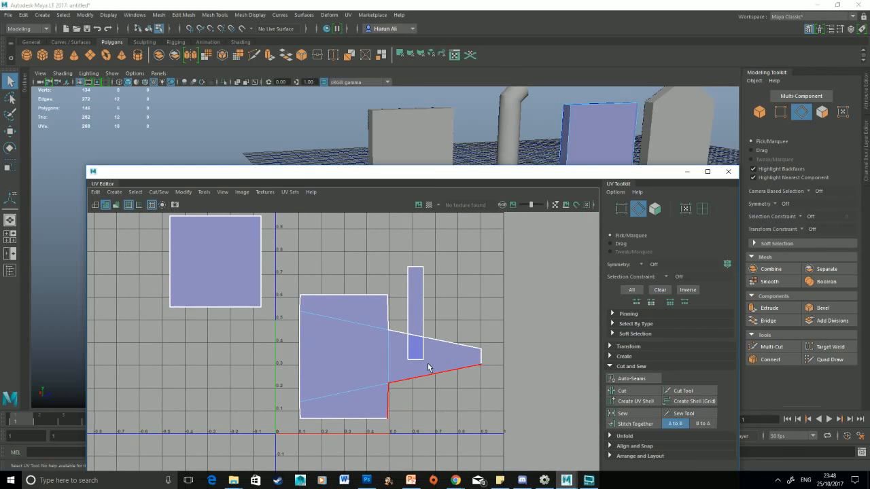
{"action": "left_click", "coordinate": [387, 371]}
{"action": "left_click", "coordinate": [466, 351]}
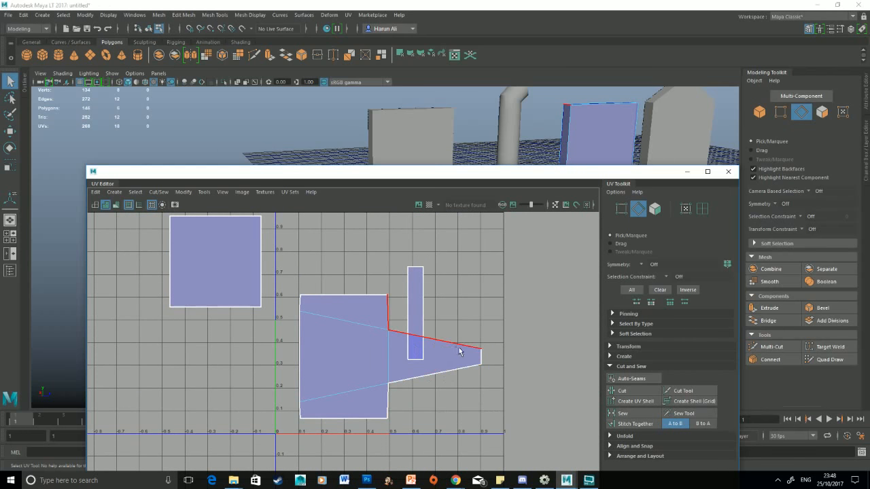
{"action": "key", "text": "ctrl+z"}
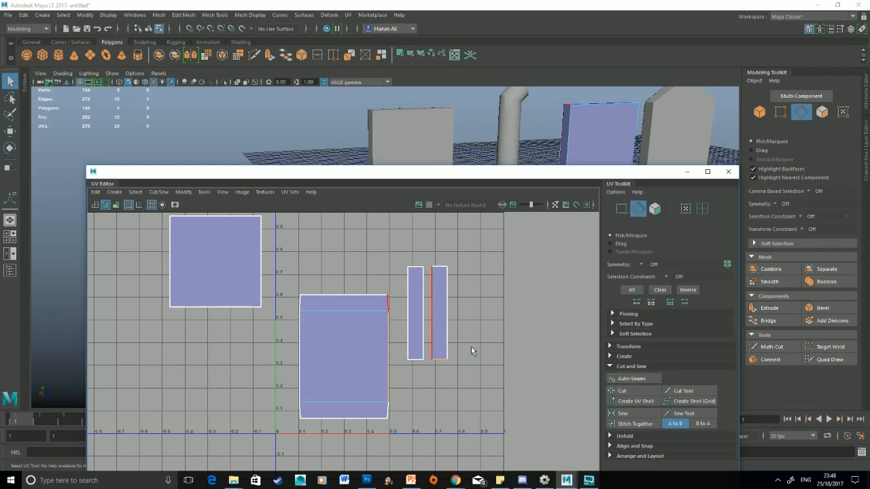
Move the outer vertical strip's UV shell next to the right edge of the large shell.
{"action": "right_click_drag", "start_coordinate": [446, 306], "coordinate": [543, 245]}
{"action": "left_click", "coordinate": [443, 303]}
{"action": "right_click_drag", "start_coordinate": [439, 338], "coordinate": [538, 277], "text": "shift"}
{"action": "scroll", "coordinate": [439, 339], "scroll_direction": "up", "scroll_amount": 3}
{"action": "key", "text": "w"}
{"action": "left_click_drag", "start_coordinate": [440, 301], "coordinate": [379, 366]}
Scale the vertical strip's shell to fit the large shell's side edge and align it alongside.
{"action": "key", "text": "r"}
{"action": "left_click_drag", "start_coordinate": [379, 298], "coordinate": [377, 261]}
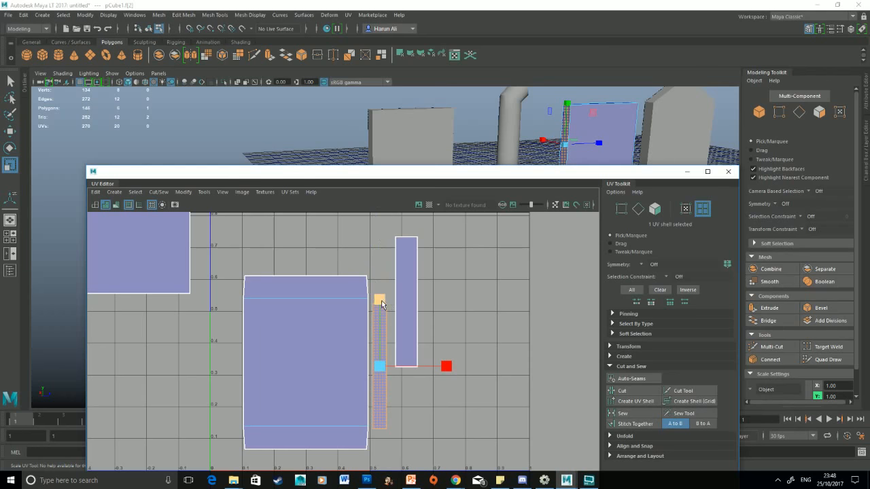
{"action": "left_click_drag", "start_coordinate": [383, 302], "coordinate": [380, 297]}
{"action": "key", "text": "w"}
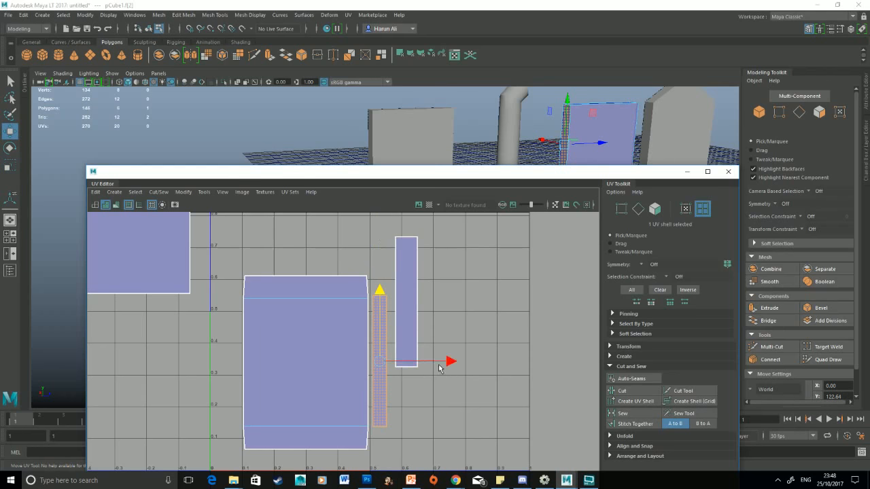
{"action": "left_click_drag", "start_coordinate": [441, 365], "coordinate": [440, 364]}
Sew the vertical strip to the large UV shell along their shared edge.
{"action": "right_click_drag", "start_coordinate": [361, 357], "coordinate": [362, 337]}
{"action": "left_click", "coordinate": [370, 340]}
{"action": "right_click_drag", "start_coordinate": [520, 367], "coordinate": [516, 340], "text": "shift"}
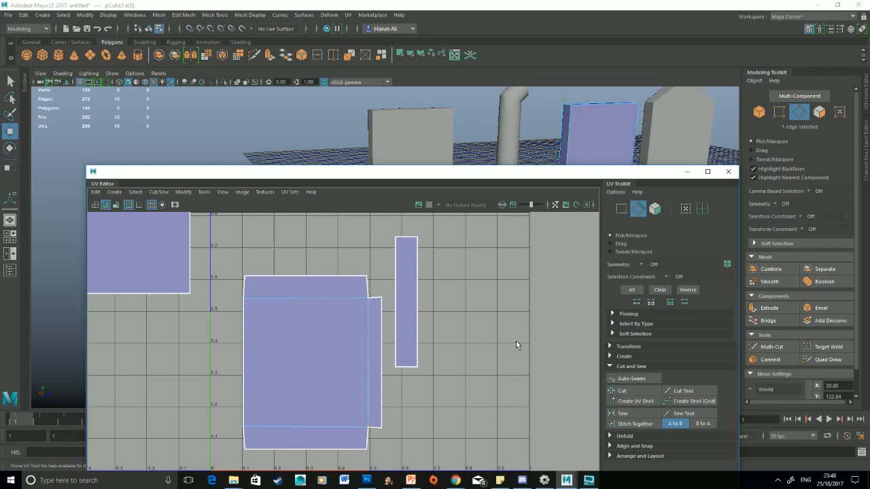
Select the combined UV shell and shift it slightly up and left in the grid.
{"action": "middle_click_drag", "start_coordinate": [407, 436], "coordinate": [450, 375], "text": "alt"}
{"action": "scroll", "coordinate": [445, 340], "scroll_direction": "up", "scroll_amount": 1}
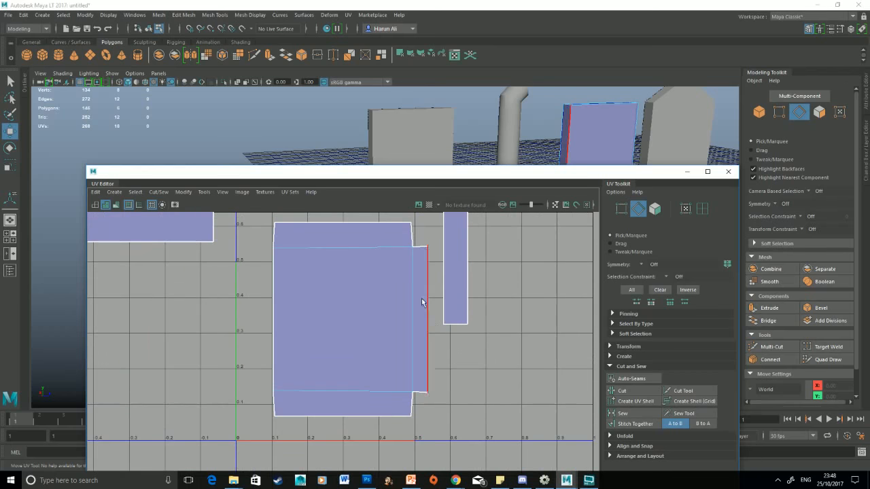
{"action": "middle_click_drag", "start_coordinate": [415, 256], "coordinate": [432, 329], "text": "alt"}
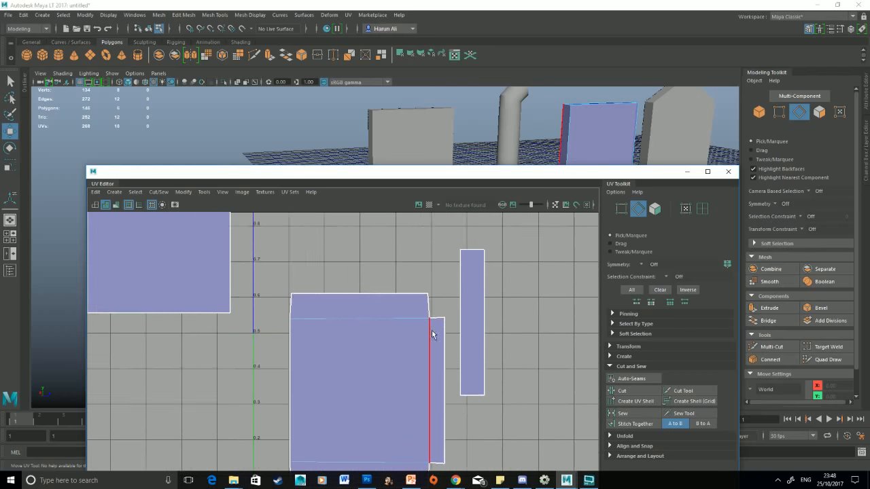
{"action": "scroll", "coordinate": [432, 328], "scroll_direction": "up", "scroll_amount": 5}
{"action": "right_click_drag", "start_coordinate": [446, 310], "coordinate": [409, 297]}
{"action": "left_click", "coordinate": [446, 312]}
{"action": "scroll", "coordinate": [429, 262], "scroll_direction": "down", "scroll_amount": 7}
{"action": "left_click_drag", "start_coordinate": [384, 331], "coordinate": [380, 323]}
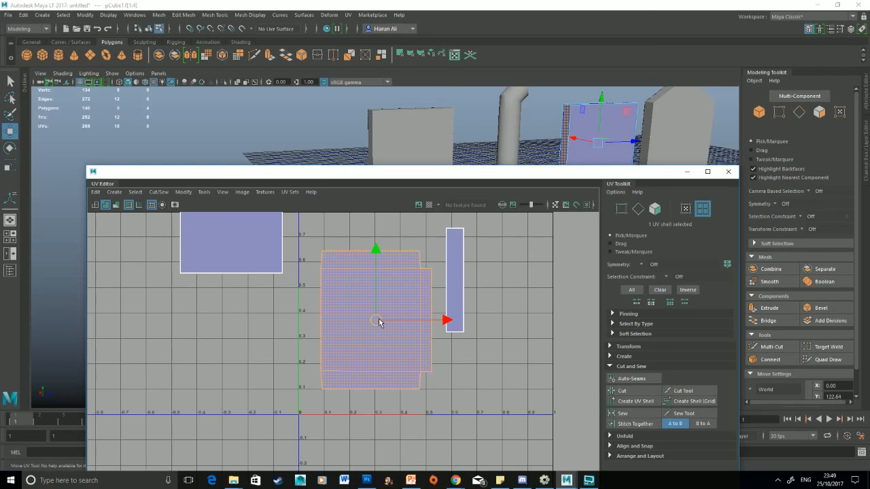
Cut the UVs along the three edges joining the upper, lower and side strips to the large shell.
{"action": "right_click_drag", "start_coordinate": [403, 275], "coordinate": [408, 246]}
{"action": "left_click", "coordinate": [410, 268]}
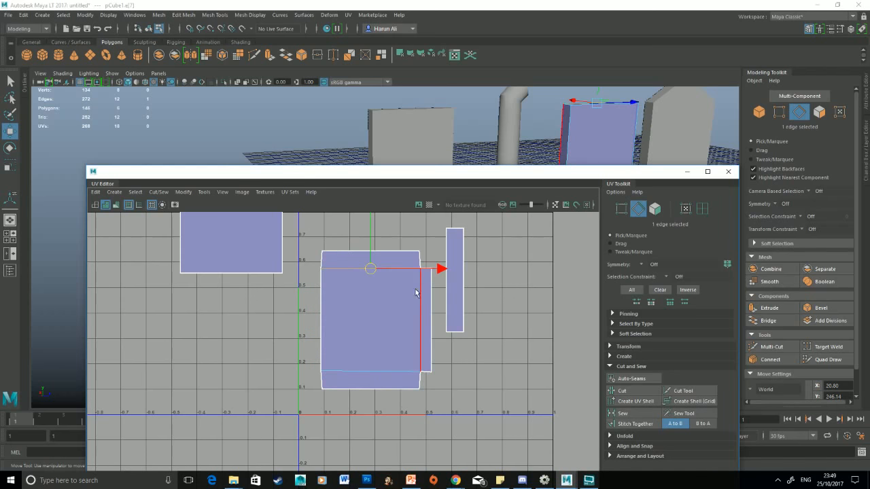
{"action": "left_click", "coordinate": [398, 369], "text": "shift"}
{"action": "left_click", "coordinate": [421, 343], "text": "shift"}
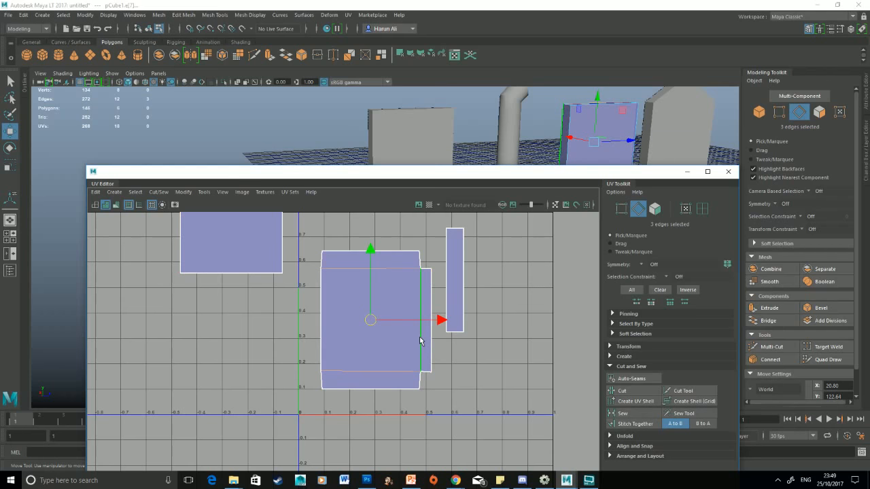
{"action": "right_click_drag", "start_coordinate": [419, 341], "coordinate": [402, 346], "text": "shift"}
Separate the cut strips by moving the upper one up, the side one right and the lower one down from the large shell.
{"action": "right_click_drag", "start_coordinate": [411, 284], "coordinate": [401, 267]}
{"action": "left_click", "coordinate": [401, 265]}
{"action": "left_click_drag", "start_coordinate": [378, 265], "coordinate": [371, 244]}
{"action": "left_click", "coordinate": [426, 312]}
{"action": "left_click_drag", "start_coordinate": [426, 330], "coordinate": [501, 317]}
{"action": "left_click", "coordinate": [390, 386]}
{"action": "left_click_drag", "start_coordinate": [376, 380], "coordinate": [385, 398]}
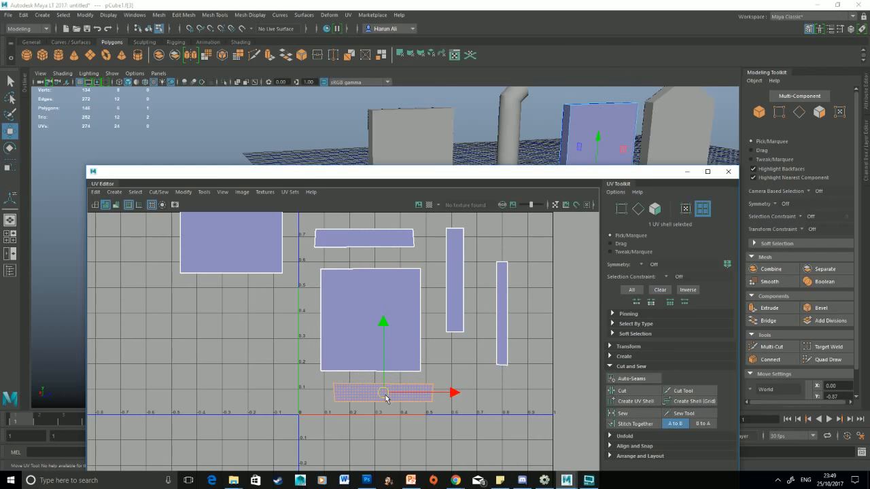
{"action": "scroll", "coordinate": [385, 397], "scroll_direction": "down", "scroll_amount": 3}
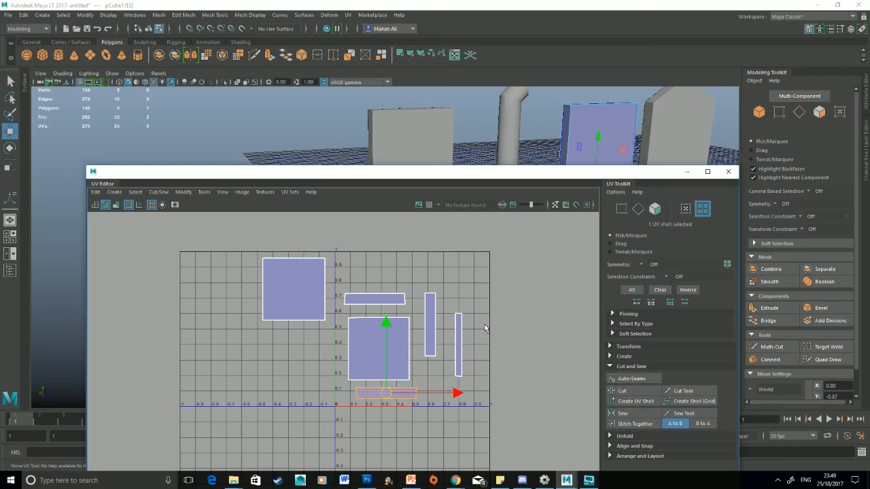